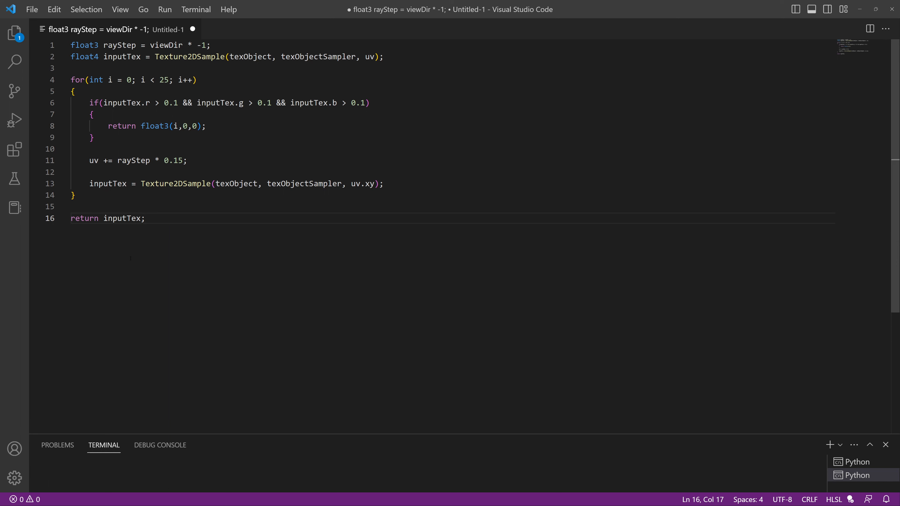
Copy the entire HLSL ray-march script and paste it into the Custom node's code in the Unreal Engine Raymarch material
{"action": "left_click_drag", "start_coordinate": [155, 220], "coordinate": [48, 43]}
{"action": "key", "text": "ctrl+c"}
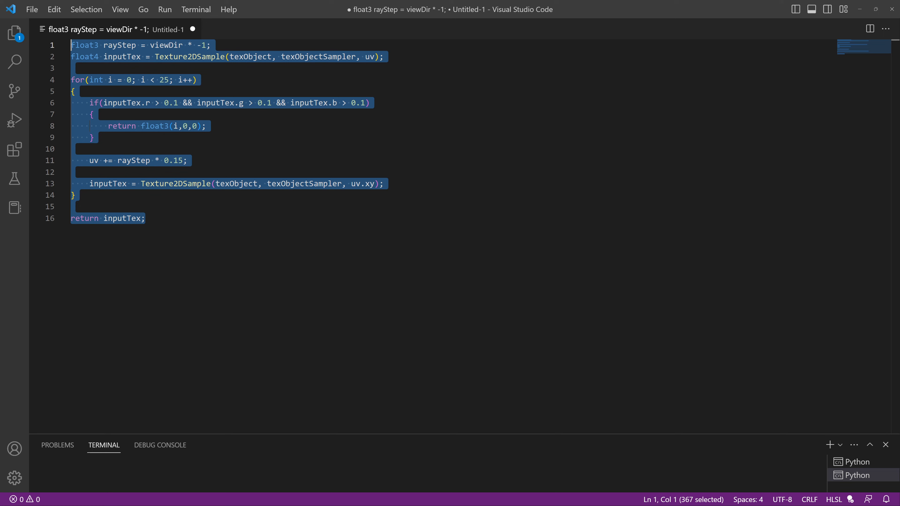
{"action": "key", "text": "alt+Tab"}
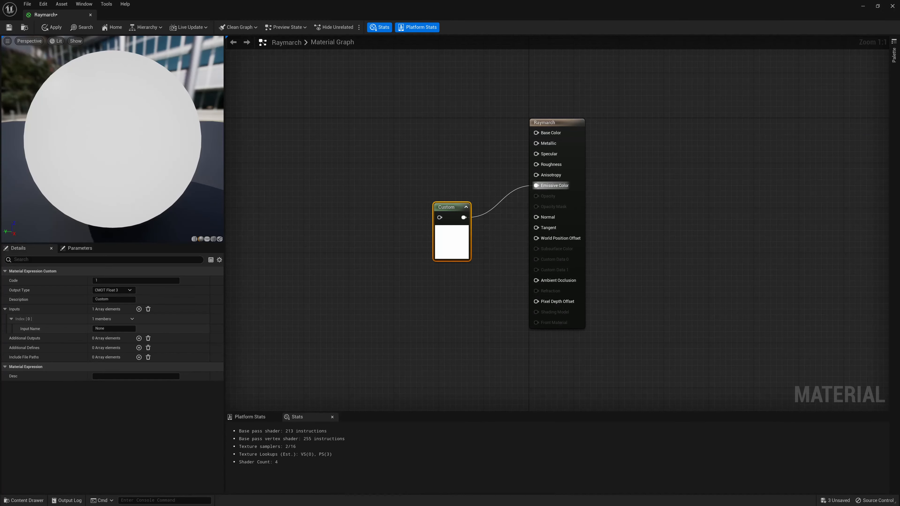
{"action": "left_click", "coordinate": [107, 280]}
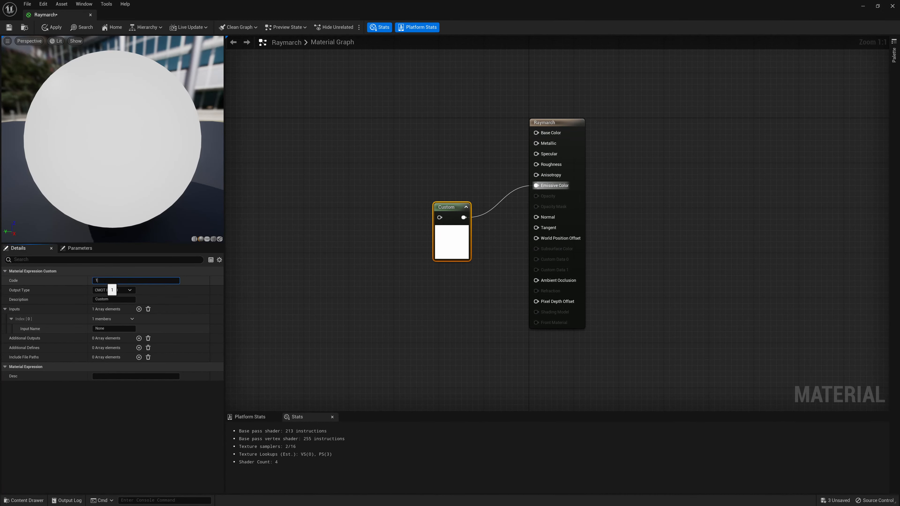
{"action": "key", "text": "ctrl+v"}
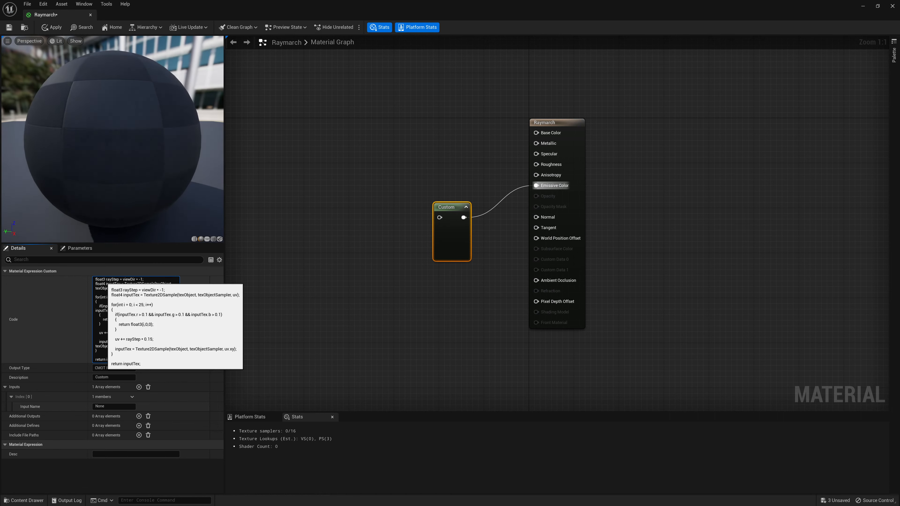
{"action": "left_click_drag", "start_coordinate": [394, 411], "coordinate": [394, 367]}
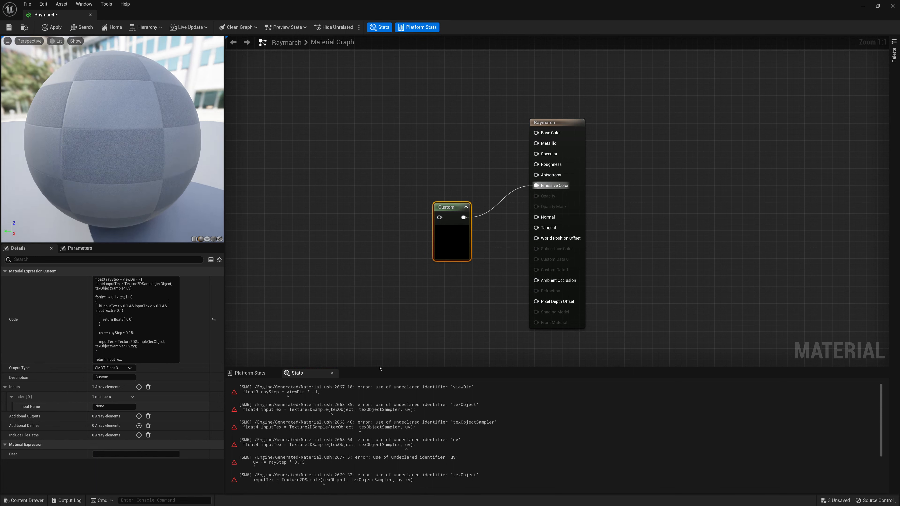
Add two more inputs to the Custom node and expand both new entries
{"action": "left_click", "coordinate": [138, 387]}
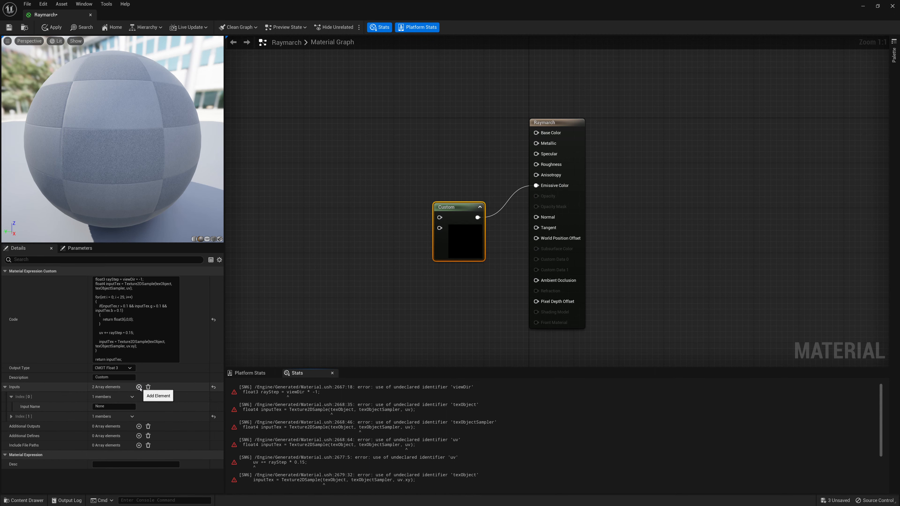
{"action": "left_click", "coordinate": [139, 387]}
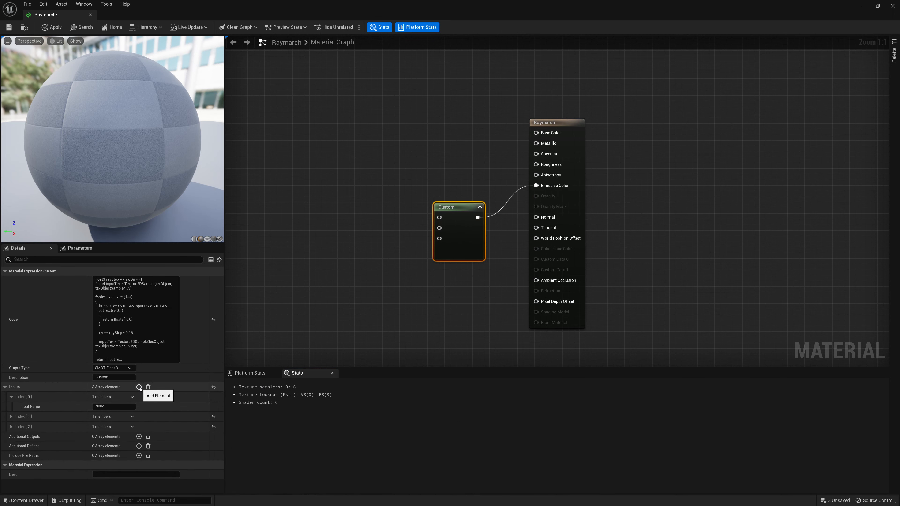
{"action": "left_click", "coordinate": [11, 416]}
{"action": "left_click", "coordinate": [11, 436]}
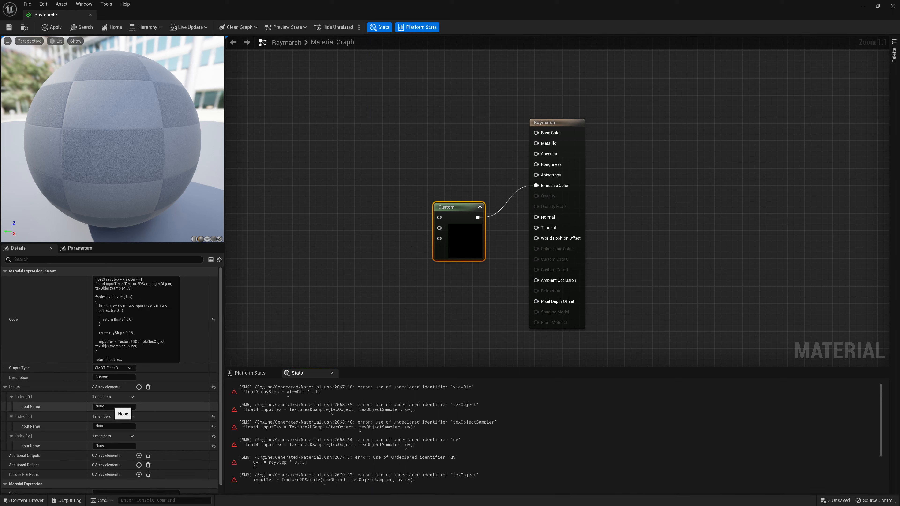
Name the Custom node's three inputs uv, texObject and viewDir, in that order
{"action": "left_click", "coordinate": [113, 406]}
{"action": "type", "text": "uv"}
{"action": "key", "text": "Return"}
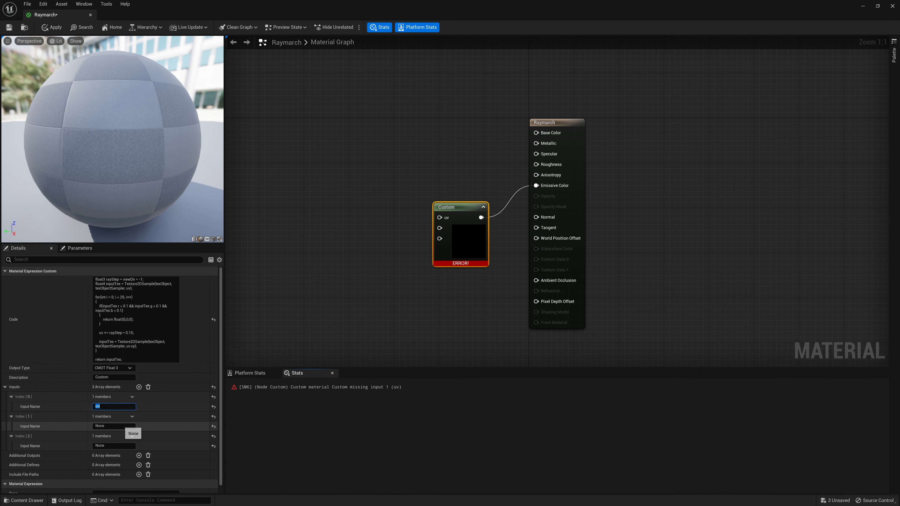
{"action": "left_click", "coordinate": [113, 426]}
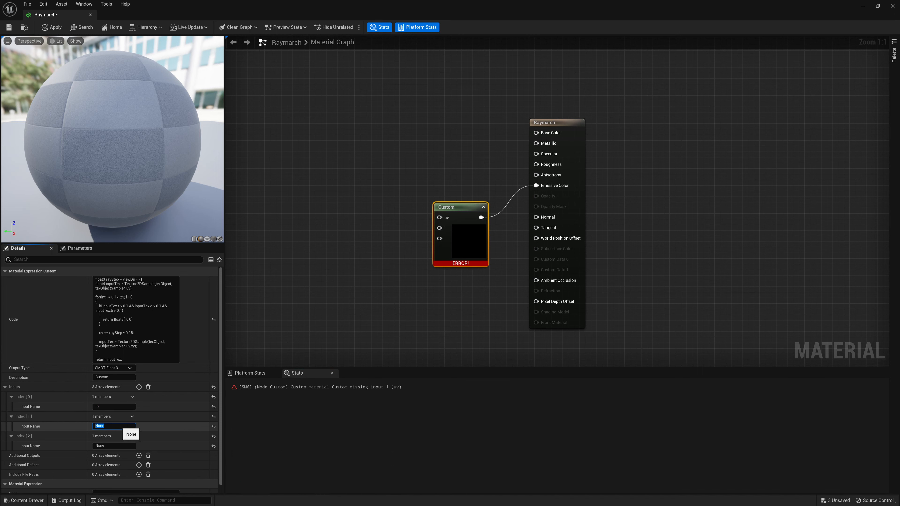
{"action": "type", "text": "texObject"}
{"action": "key", "text": "Return"}
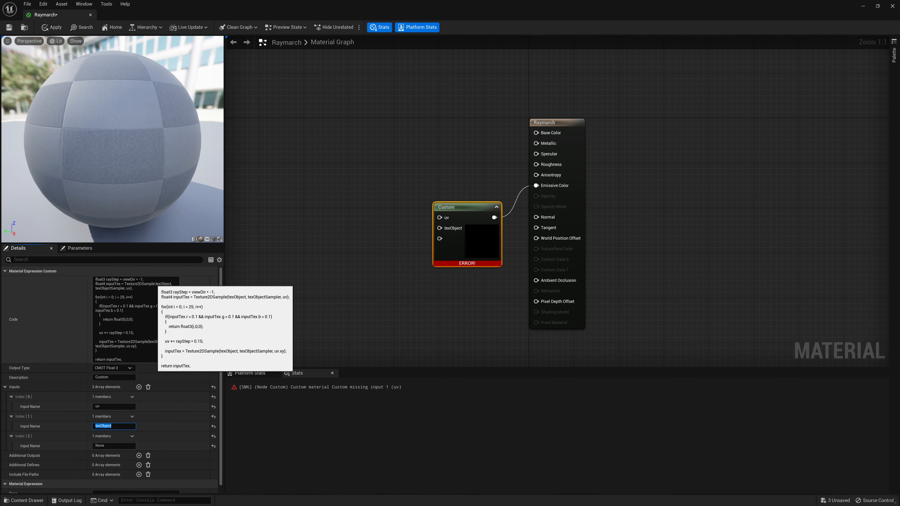
{"action": "double_click", "coordinate": [162, 283]}
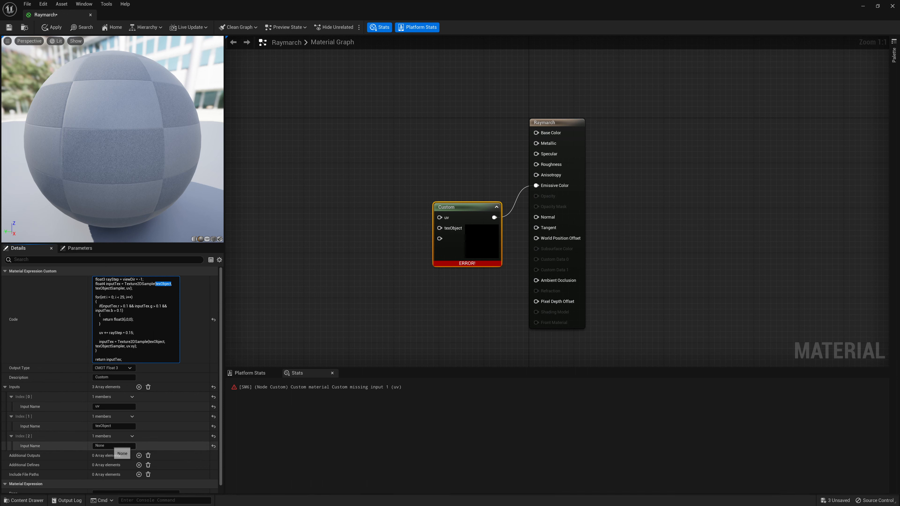
{"action": "left_click", "coordinate": [112, 446]}
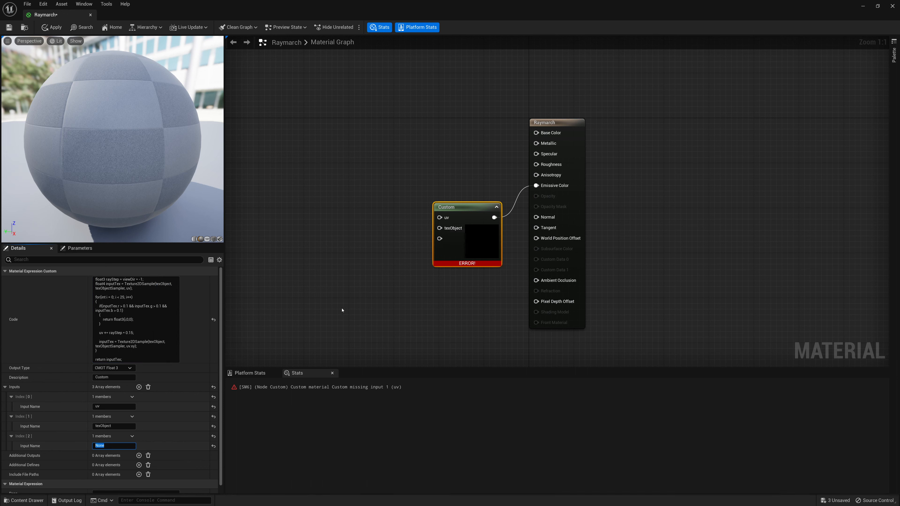
{"action": "type", "text": "viewDir"}
{"action": "key", "text": "Return"}
Add a CameraVectorWS node connected to the Custom node's viewDir input
{"action": "left_click_drag", "start_coordinate": [439, 238], "coordinate": [334, 287]}
{"action": "type", "text": "Camera Vec"}
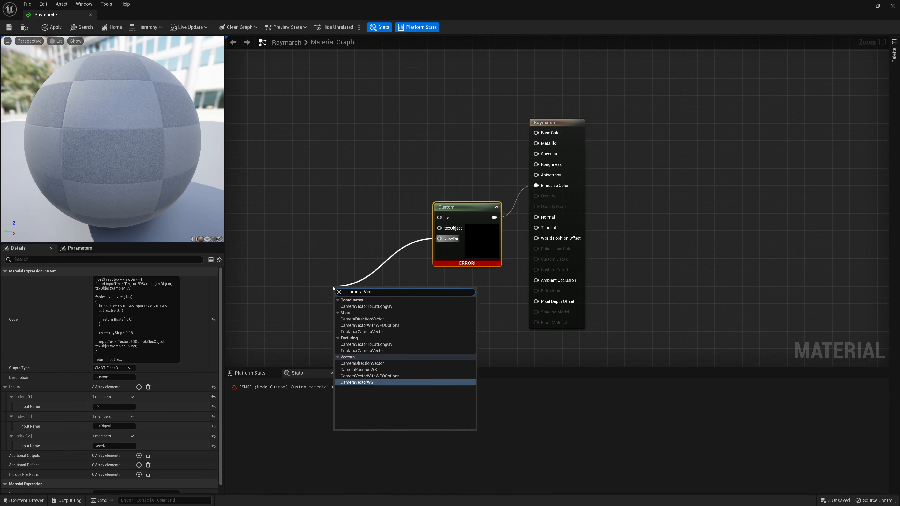
{"action": "key", "text": "Return"}
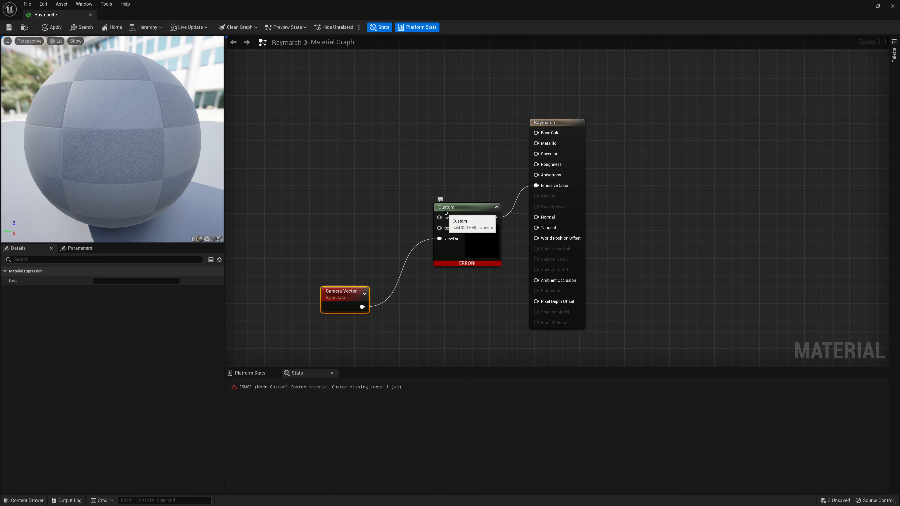
Add a texture coordinate node connected to the Custom node's uv input and move it farther away, above the Camera Vector node
{"action": "left_click_drag", "start_coordinate": [440, 217], "coordinate": [343, 187]}
{"action": "type", "text": "texture"}
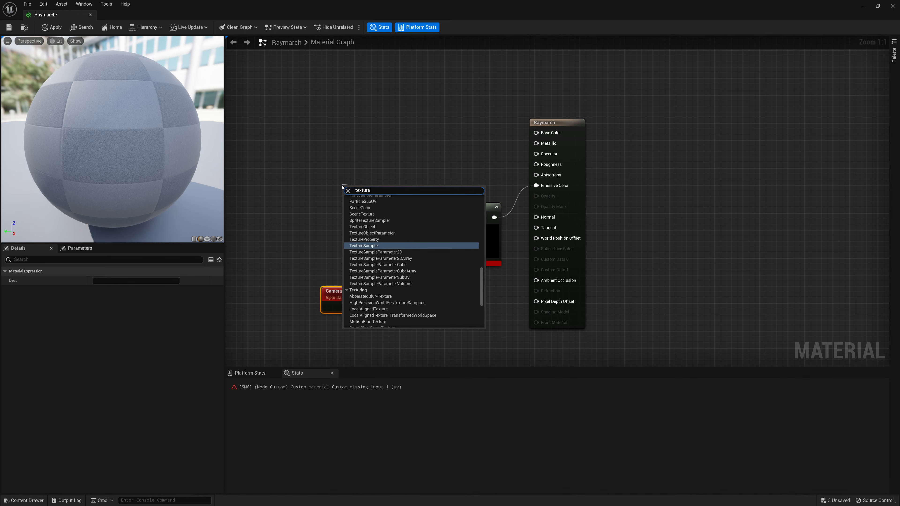
{"action": "type", "text": "Coo"}
{"action": "key", "text": "Return"}
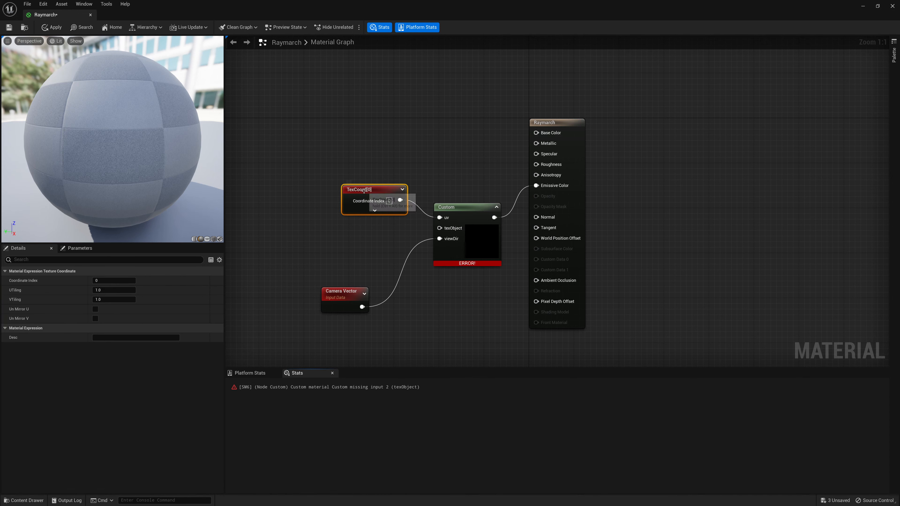
{"action": "left_click_drag", "start_coordinate": [365, 192], "coordinate": [333, 179]}
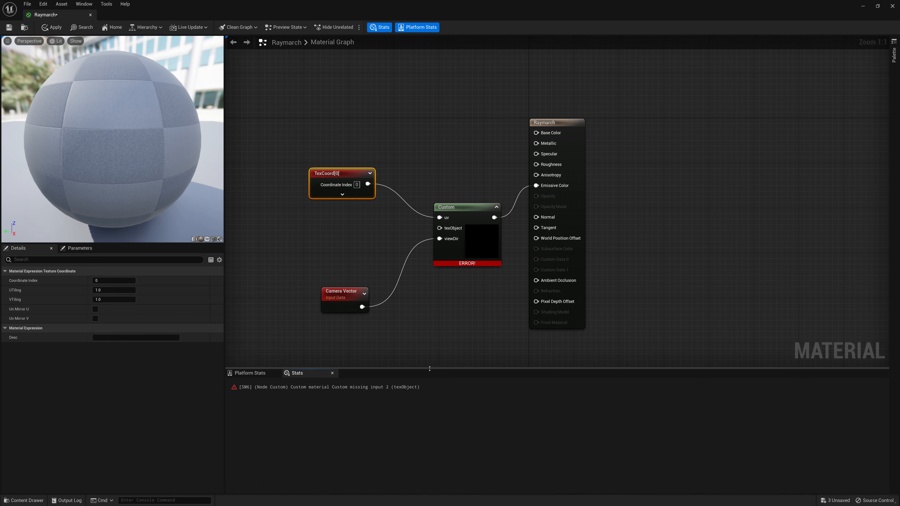
{"action": "left_click_drag", "start_coordinate": [426, 368], "coordinate": [426, 410]}
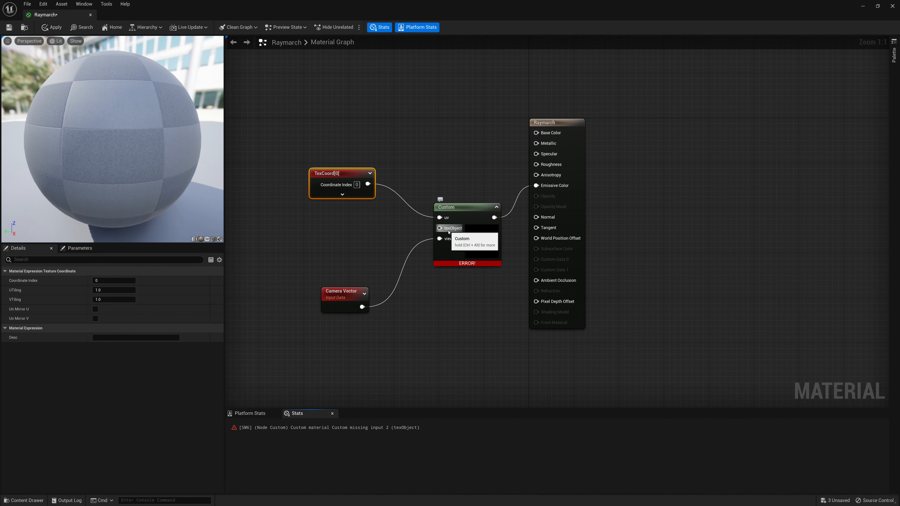
Set the material preview mesh to a cube and frame the whole cube in the preview
{"action": "right_click_drag", "start_coordinate": [394, 236], "coordinate": [440, 229]}
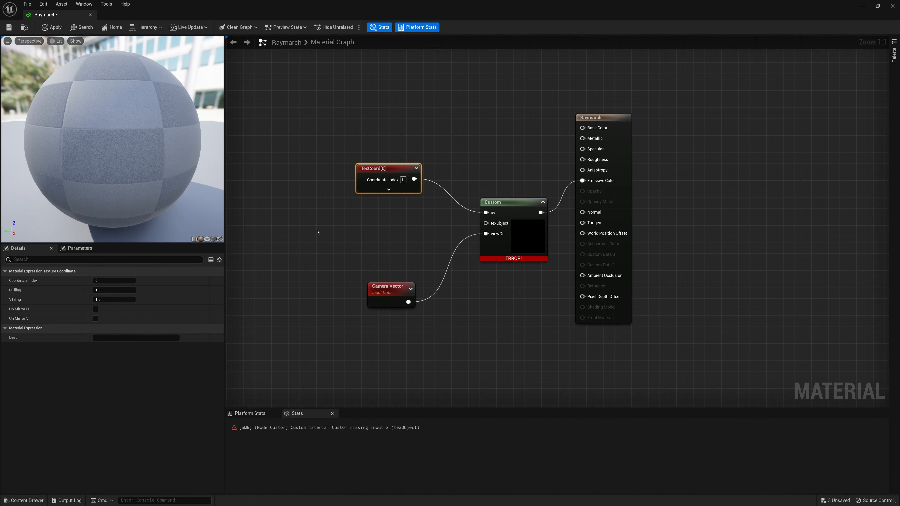
{"action": "left_click", "coordinate": [208, 240]}
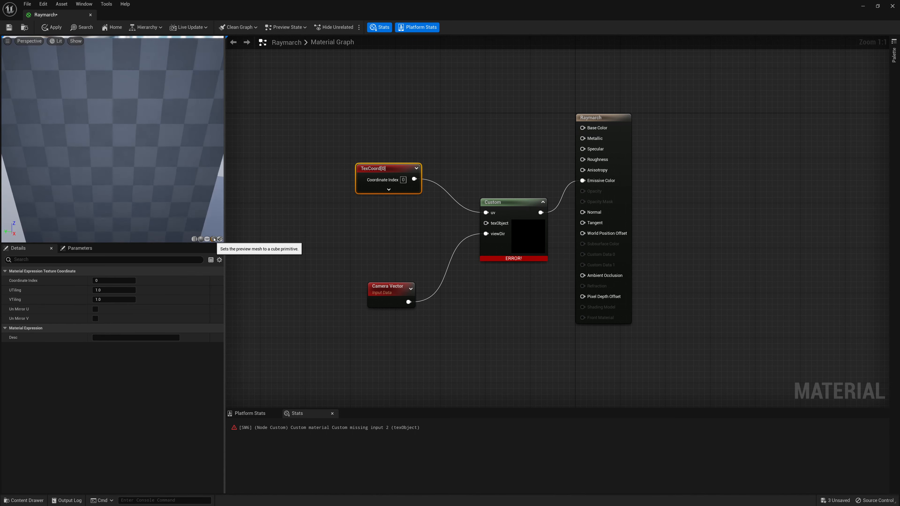
{"action": "scroll", "coordinate": [175, 188], "scroll_direction": "down", "scroll_amount": 3}
{"action": "left_click", "coordinate": [214, 239]}
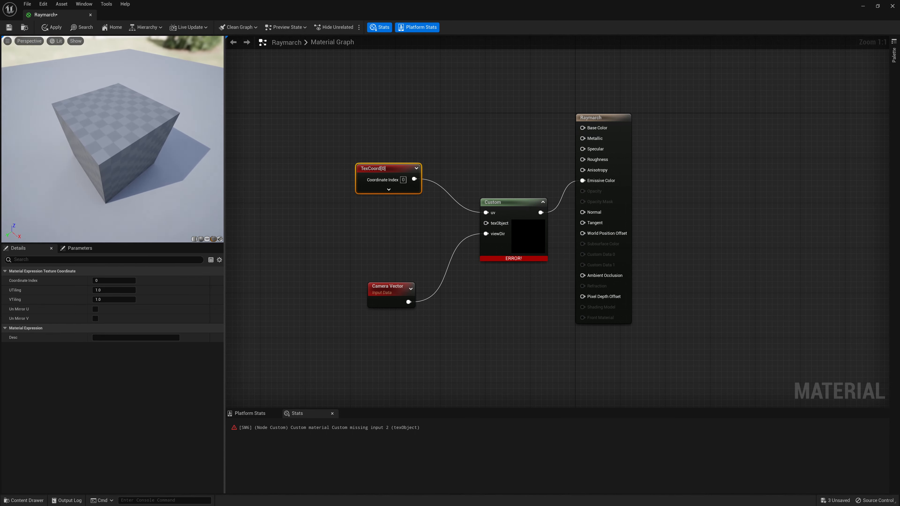
{"action": "right_click", "coordinate": [344, 226]}
{"action": "type", "text": "Texture"}
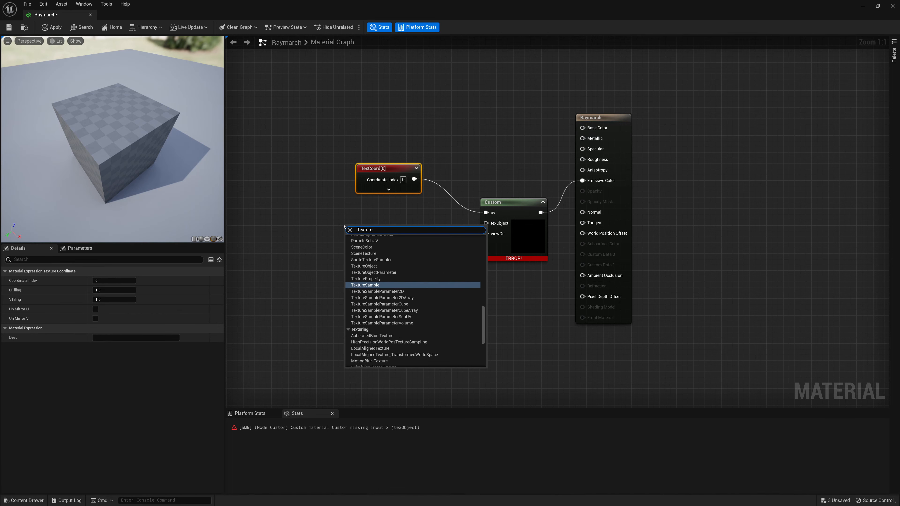
{"action": "type", "text": "Sample"}
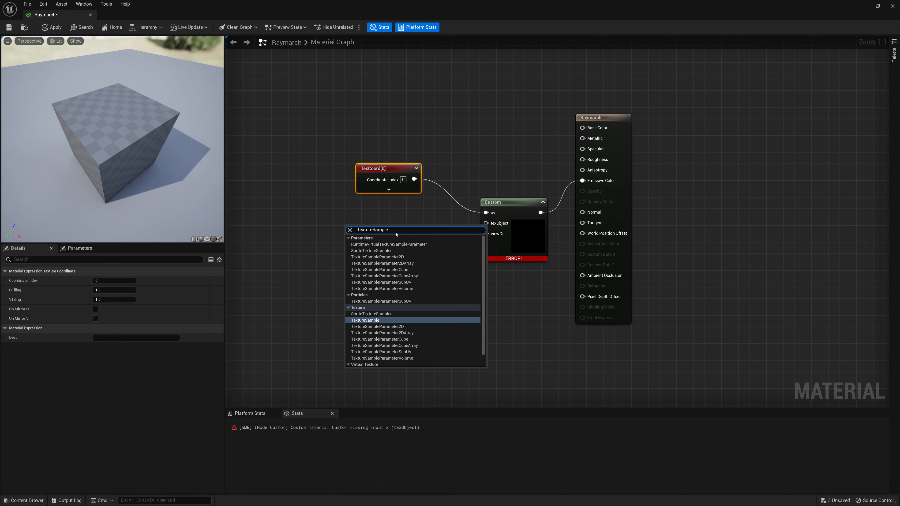
{"action": "key", "text": "Return"}
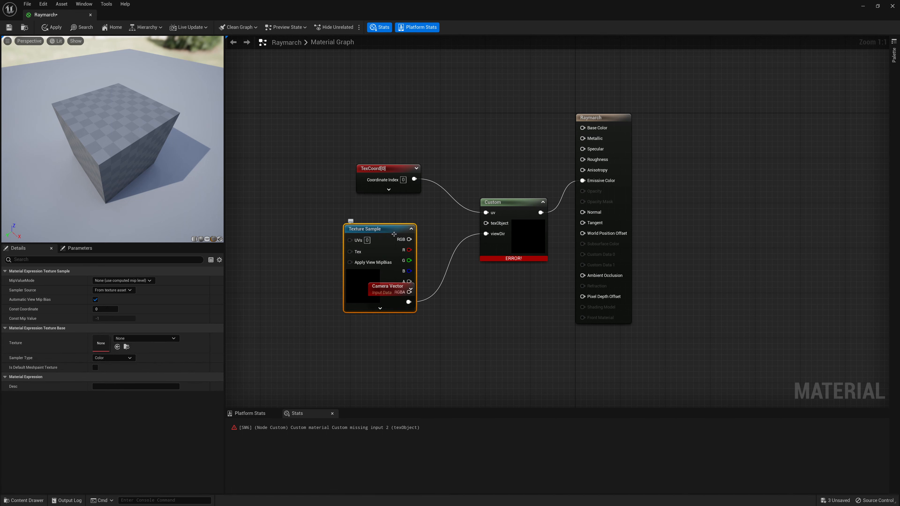
{"action": "left_click_drag", "start_coordinate": [396, 234], "coordinate": [316, 203]}
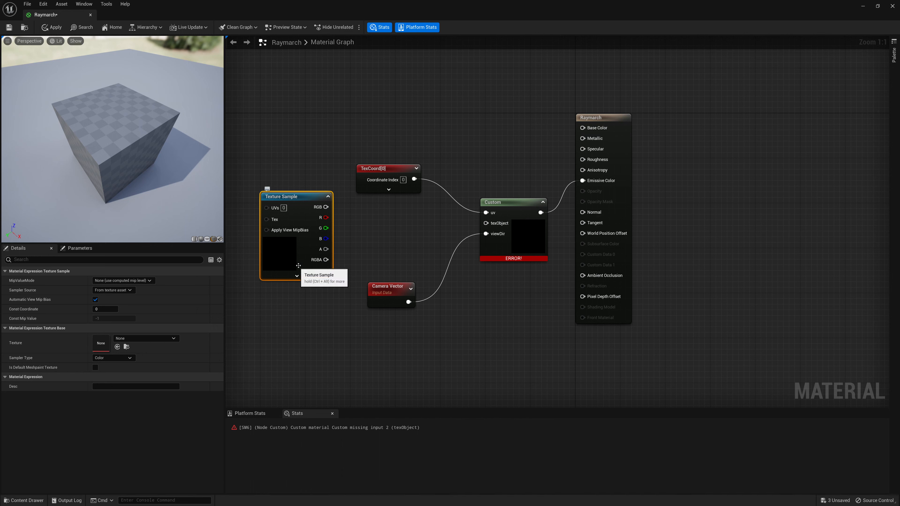
{"action": "left_click_drag", "start_coordinate": [301, 199], "coordinate": [309, 207]}
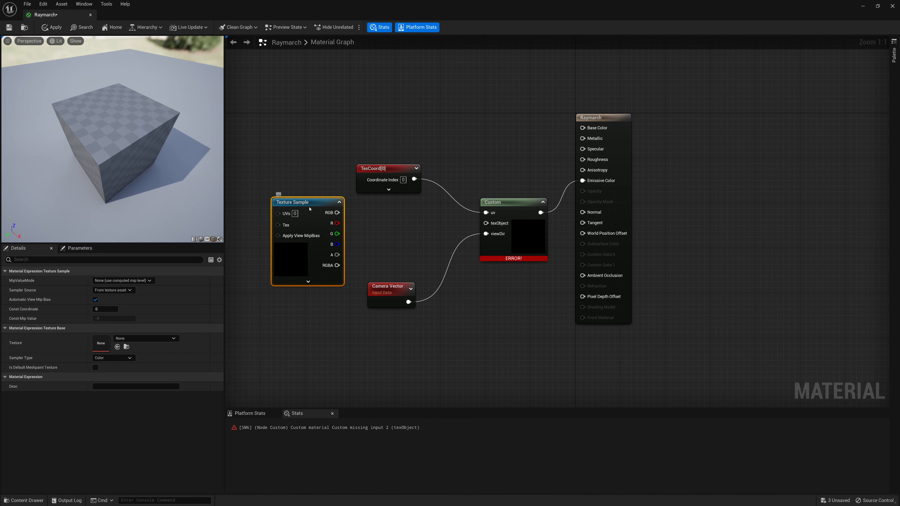
{"action": "right_click", "coordinate": [309, 208]}
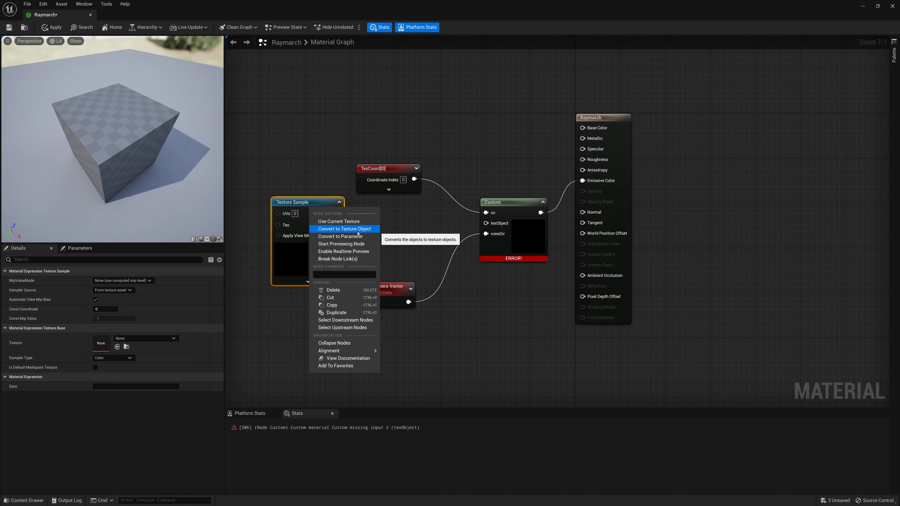
{"action": "left_click", "coordinate": [310, 203]}
{"action": "key", "text": "Delete"}
Add a TextureObject node and place it between the TexCoord and Camera Vector nodes
{"action": "right_click", "coordinate": [347, 219]}
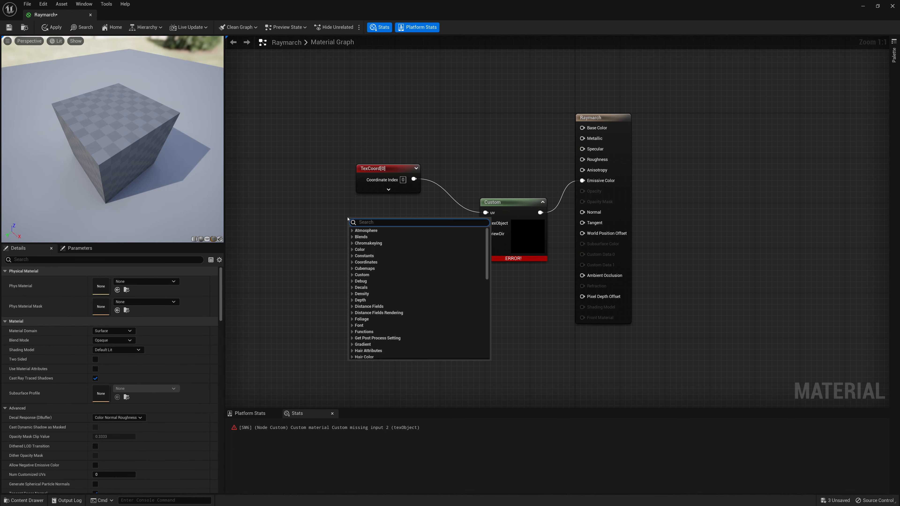
{"action": "type", "text": "TextureObject"}
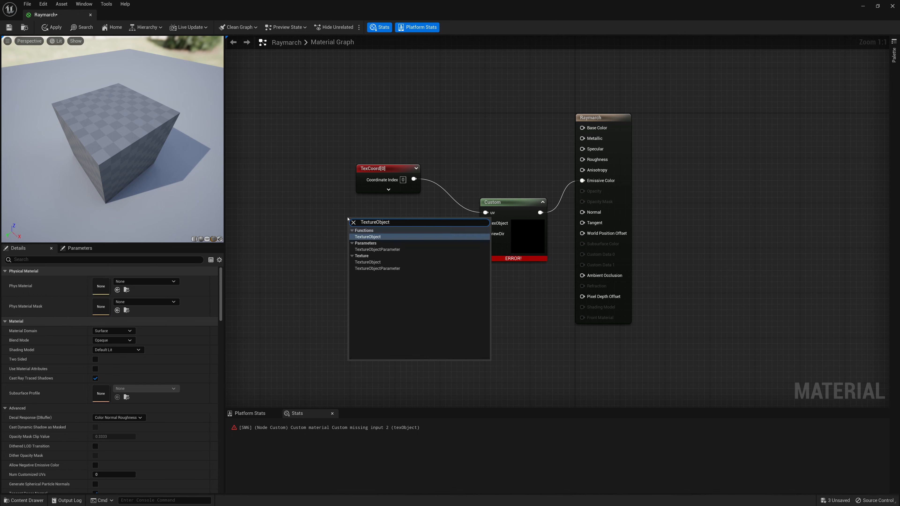
{"action": "left_click", "coordinate": [368, 262]}
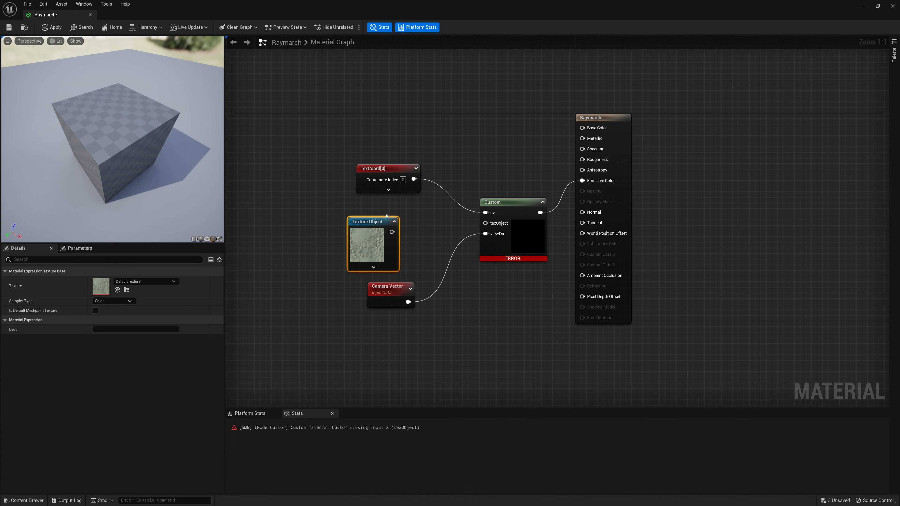
{"action": "left_click_drag", "start_coordinate": [375, 219], "coordinate": [398, 215]}
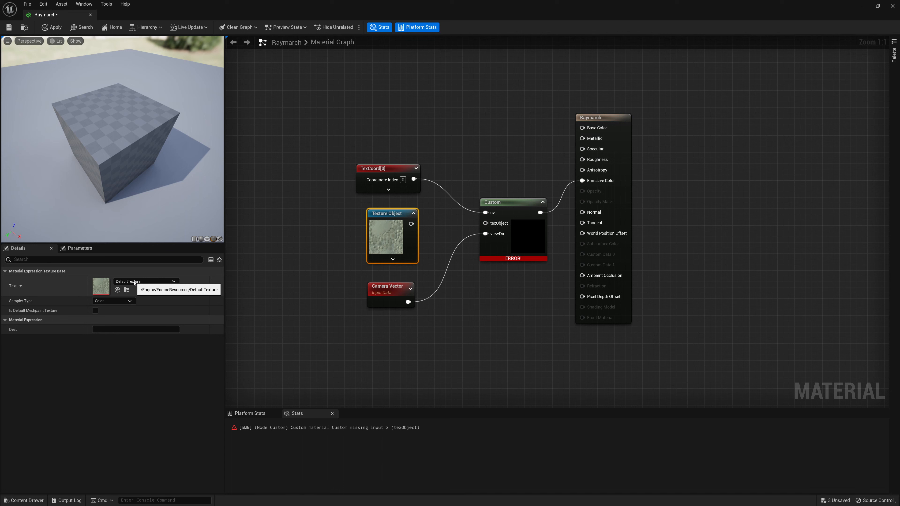
Assign the UnrealBucket texture to the Texture Object node and connect its output to the Custom node's texObject input
{"action": "left_click", "coordinate": [135, 283]}
{"action": "type", "text": "b"}
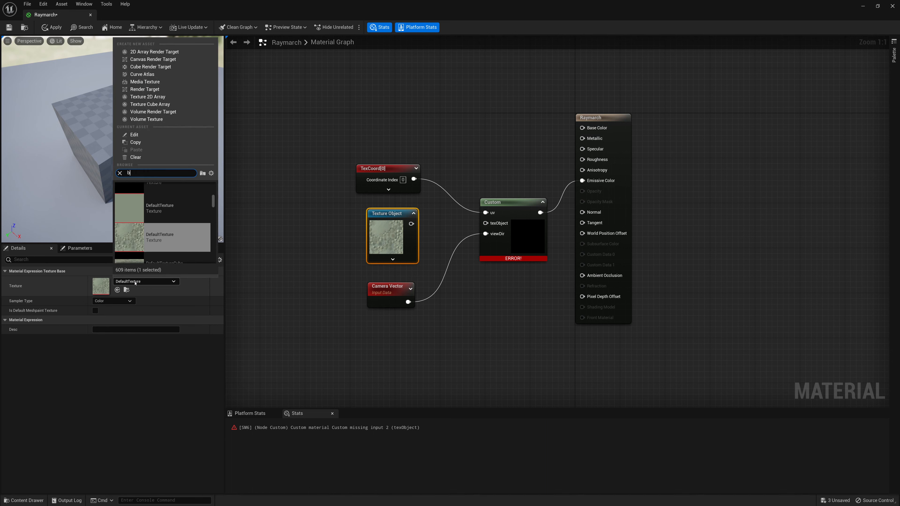
{"action": "type", "text": "ucket"}
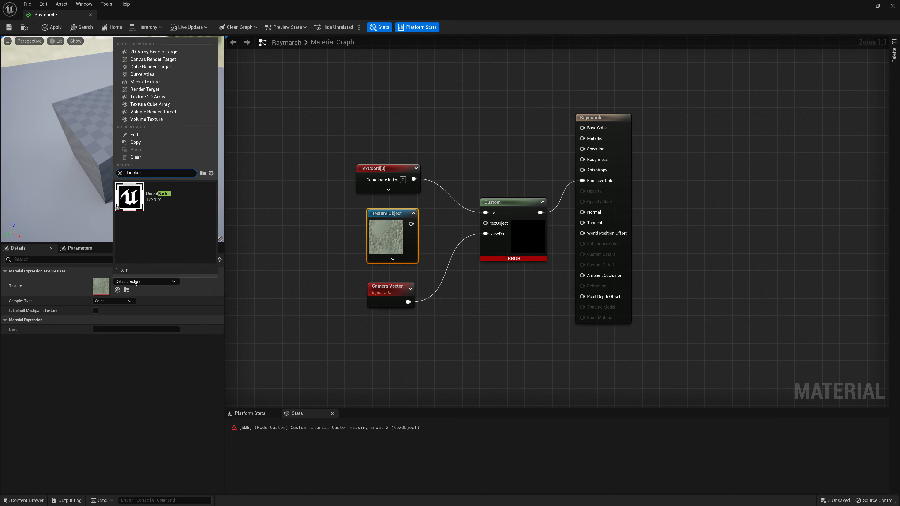
{"action": "left_click", "coordinate": [144, 203]}
{"action": "left_click_drag", "start_coordinate": [411, 223], "coordinate": [489, 225]}
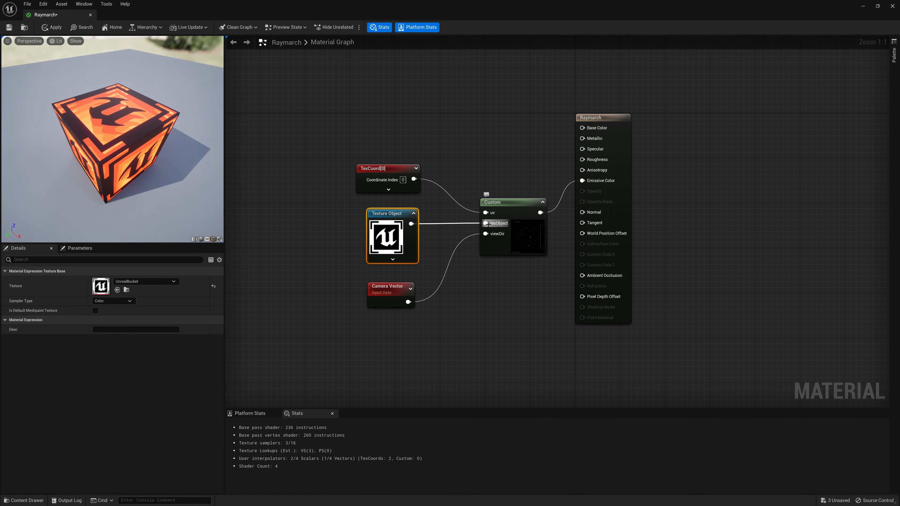
Widen the material preview and examine the top face of the raymarched cube up close from different angles
{"action": "left_click_drag", "start_coordinate": [81, 156], "coordinate": [109, 130]}
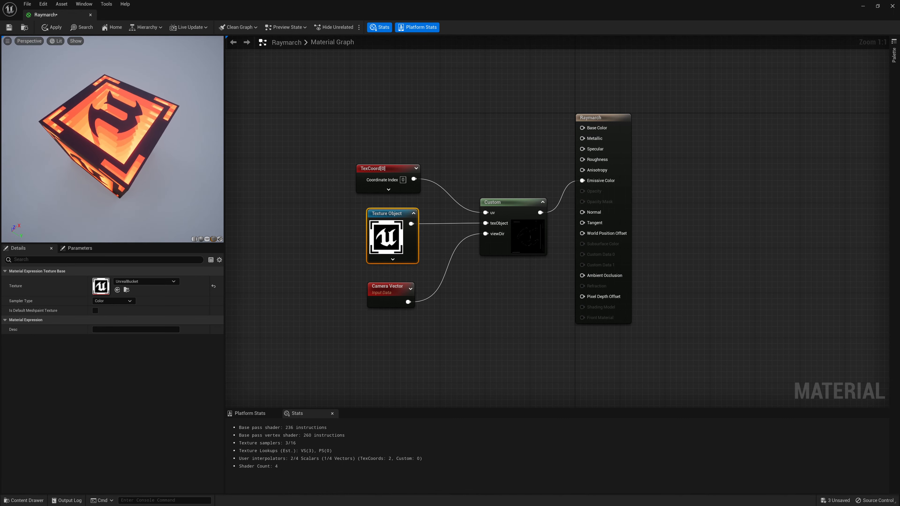
{"action": "right_click_drag", "start_coordinate": [110, 130], "coordinate": [113, 106]}
{"action": "mouse_move", "coordinate": [113, 106]}
{"action": "left_mouse_down"}
{"action": "mouse_move", "coordinate": [91, 115]}
{"action": "mouse_move", "coordinate": [79, 108]}
{"action": "mouse_move", "coordinate": [97, 108]}
{"action": "left_mouse_up"}
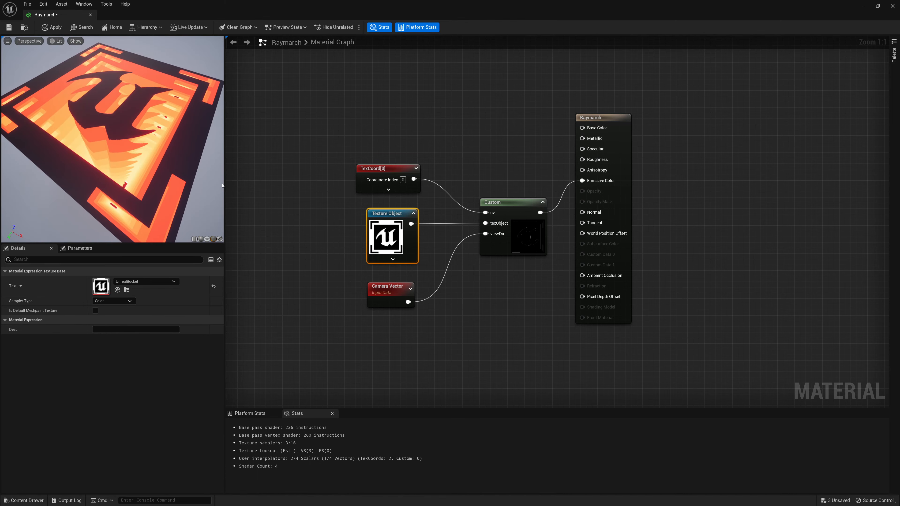
{"action": "left_click_drag", "start_coordinate": [224, 186], "coordinate": [268, 186]}
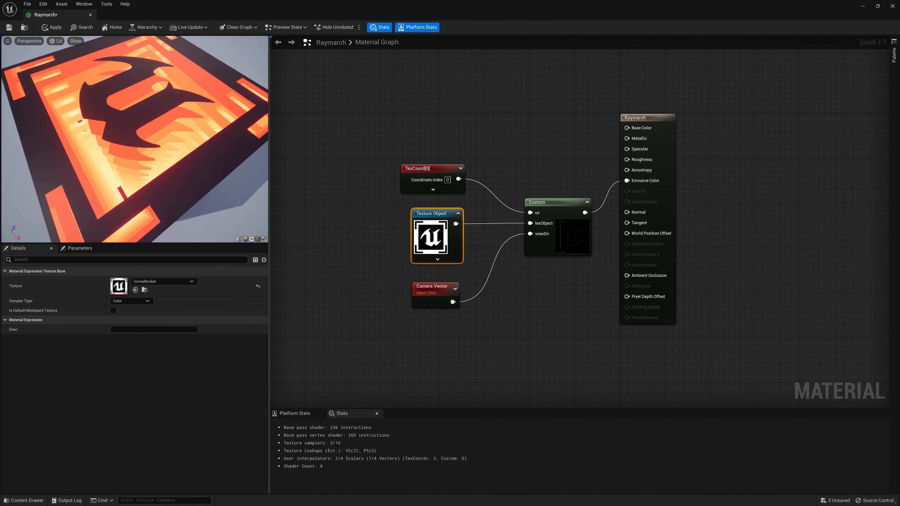
Set the for loop's iteration limit to 5 in the Custom node's code and check the preview
{"action": "left_click", "coordinate": [565, 223]}
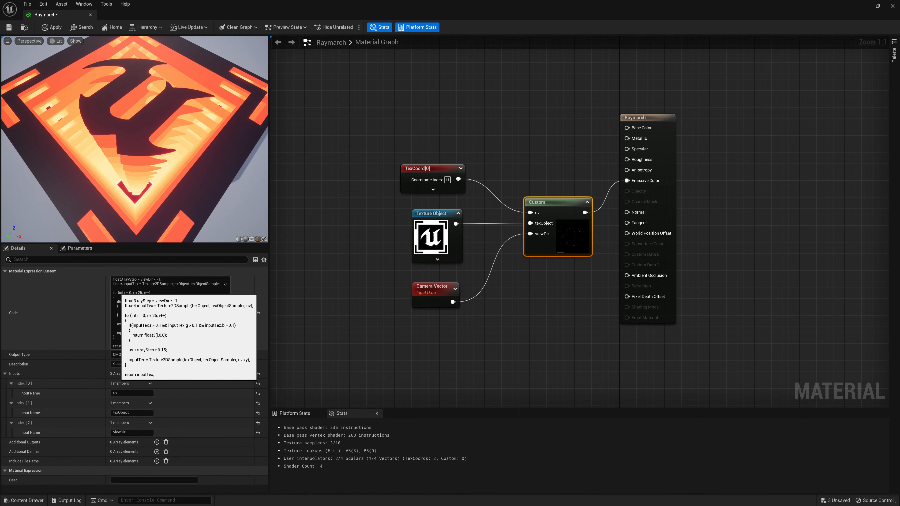
{"action": "left_click_drag", "start_coordinate": [112, 292], "coordinate": [148, 293]}
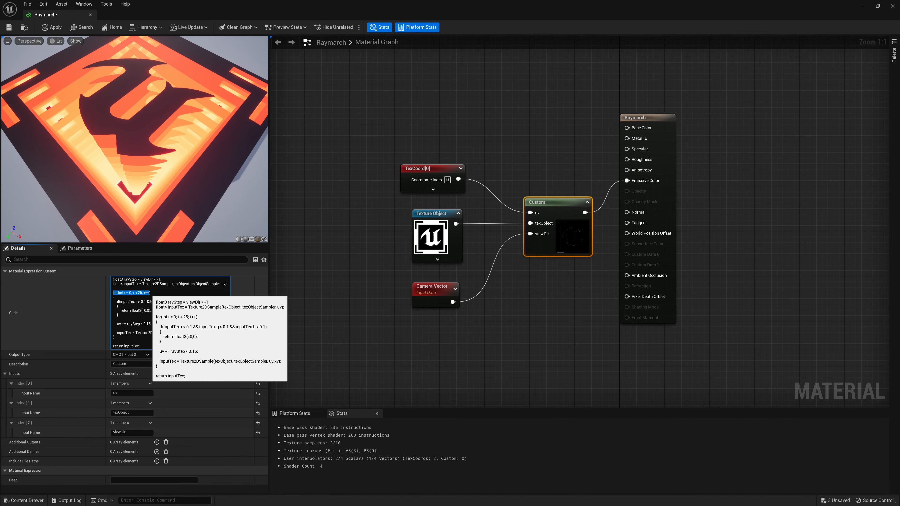
{"action": "left_click", "coordinate": [125, 294]}
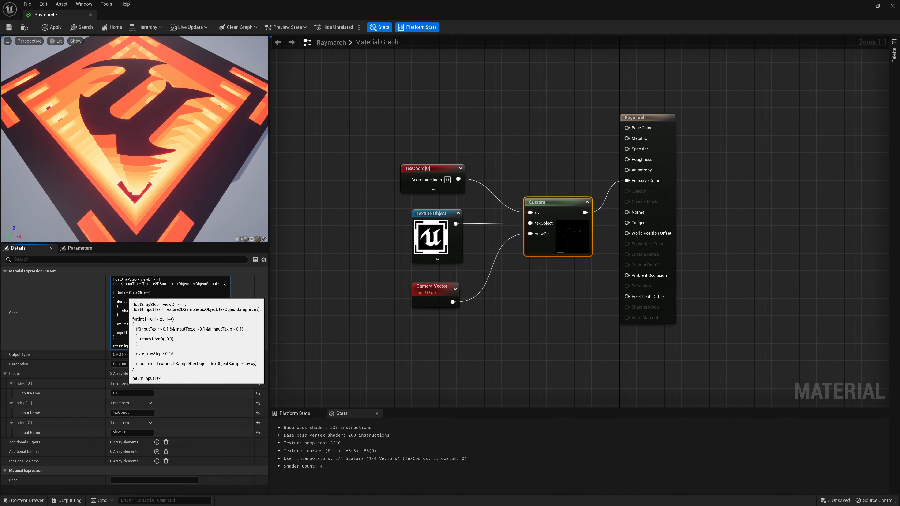
{"action": "left_click", "coordinate": [143, 293]}
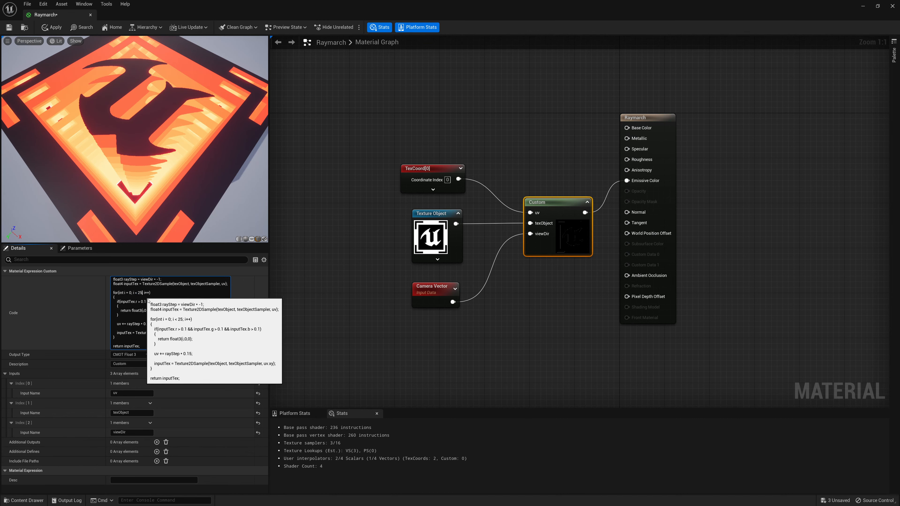
{"action": "key", "text": "BackSpace"}
{"action": "key", "text": "Return"}
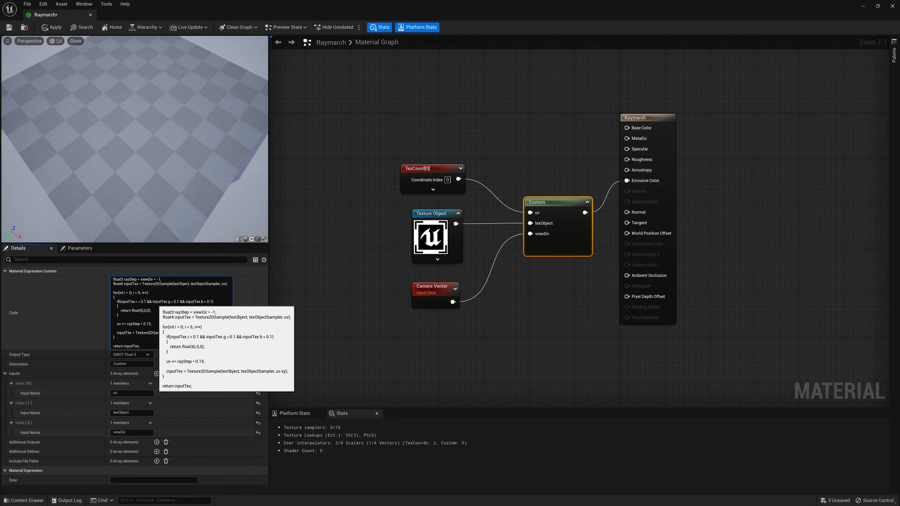
{"action": "mouse_move", "coordinate": [171, 174]}
{"action": "left_mouse_down"}
{"action": "mouse_move", "coordinate": [202, 172]}
{"action": "mouse_move", "coordinate": [171, 174]}
{"action": "left_mouse_up"}
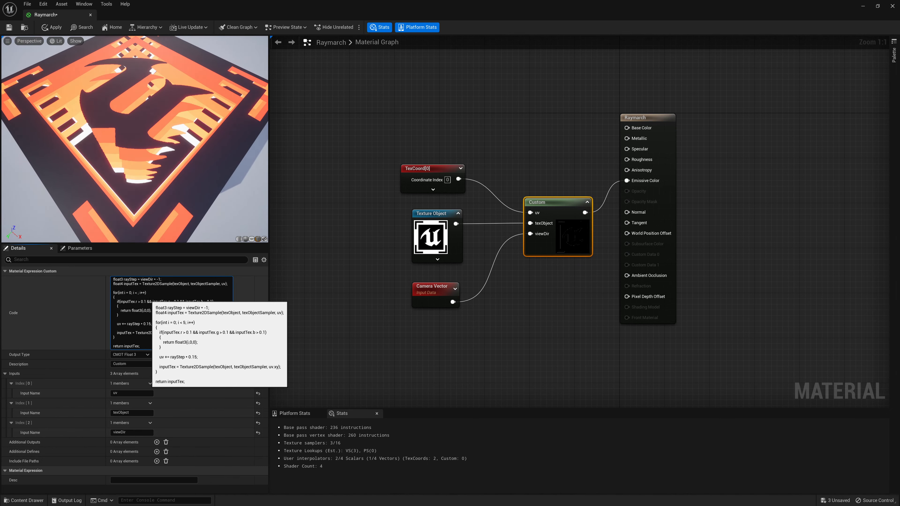
Set the for loop's iteration limit to 50 in the Custom node's code and inspect the cutout's depth layers in the preview
{"action": "type", "text": "50"}
{"action": "left_click", "coordinate": [194, 168]}
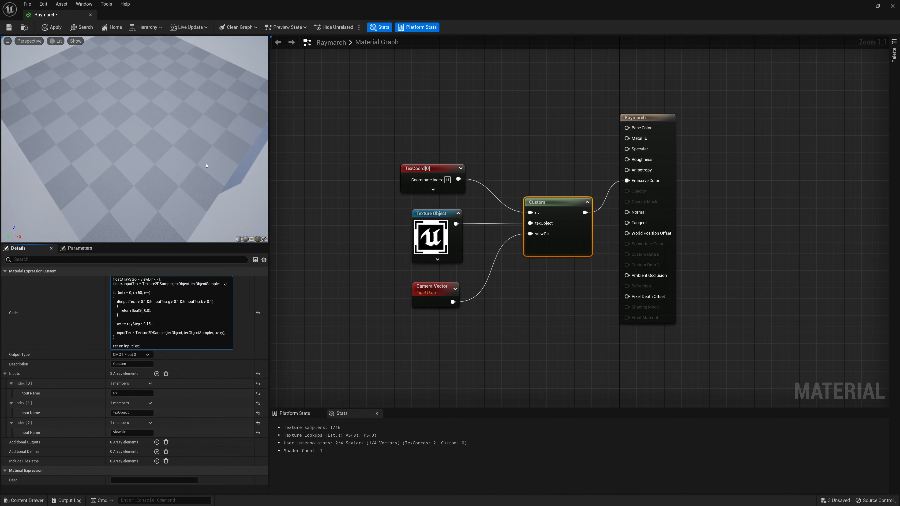
{"action": "left_click_drag", "start_coordinate": [194, 168], "coordinate": [194, 178]}
{"action": "left_click_drag", "start_coordinate": [134, 141], "coordinate": [134, 110]}
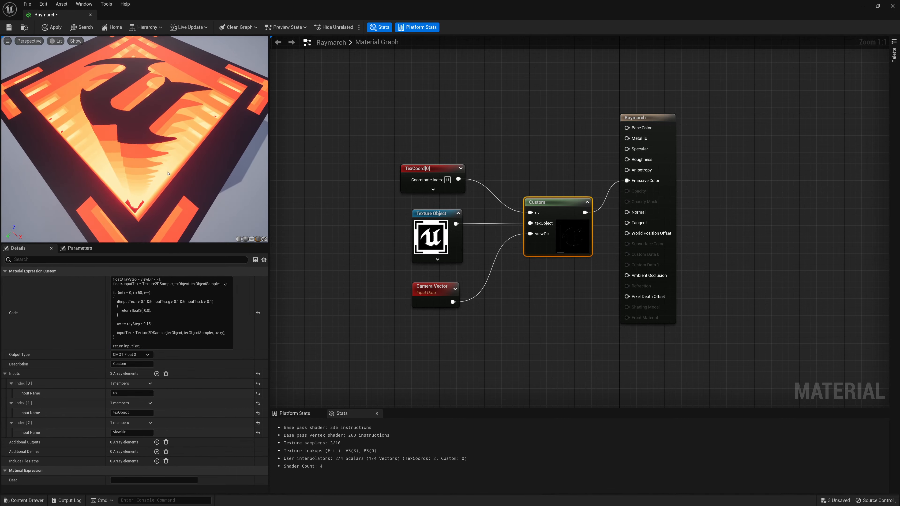
{"action": "right_click_drag", "start_coordinate": [134, 110], "coordinate": [135, 142]}
{"action": "left_click_drag", "start_coordinate": [135, 142], "coordinate": [138, 137]}
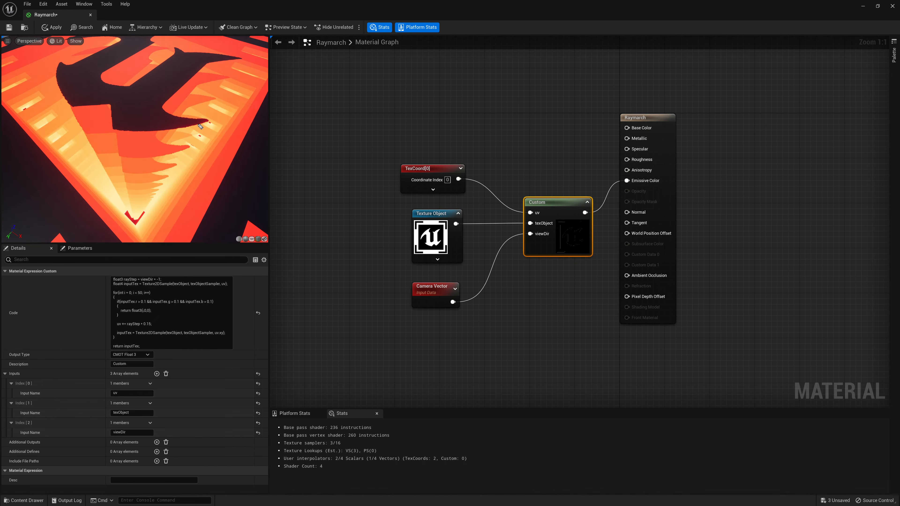
{"action": "mouse_move", "coordinate": [197, 124]}
{"action": "left_mouse_down"}
{"action": "mouse_move", "coordinate": [196, 143]}
{"action": "mouse_move", "coordinate": [186, 140]}
{"action": "mouse_move", "coordinate": [194, 142]}
{"action": "left_mouse_up"}
Set the rayStep multiplier in the uv line of the Custom node's code to 0.10
{"action": "left_click", "coordinate": [24, 419]}
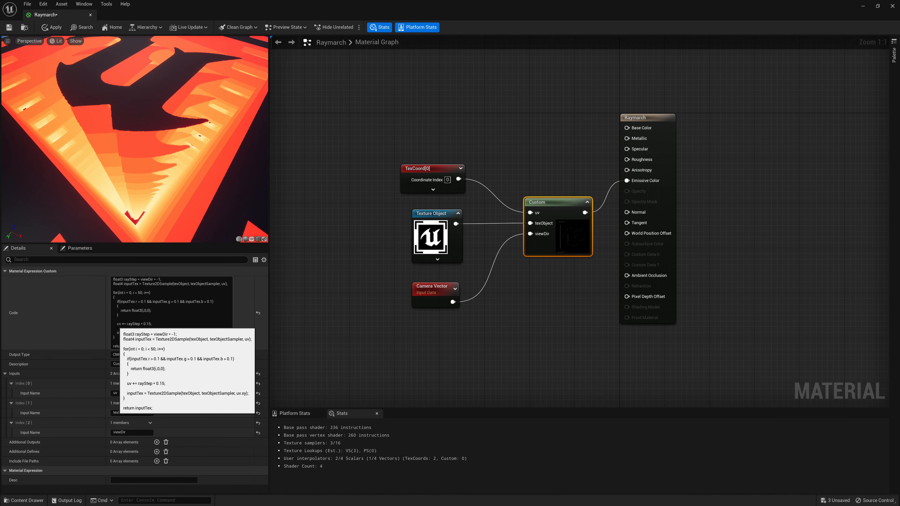
{"action": "left_click_drag", "start_coordinate": [117, 323], "coordinate": [151, 323]}
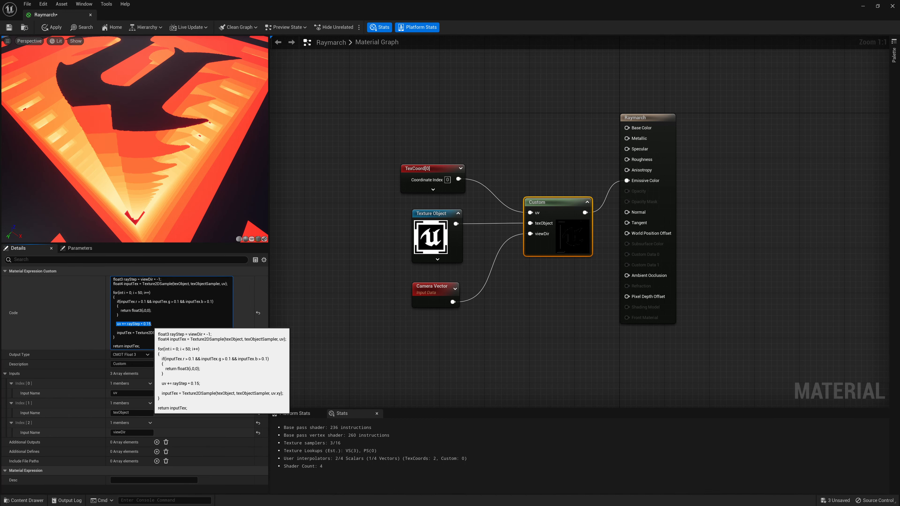
{"action": "left_click", "coordinate": [141, 323]}
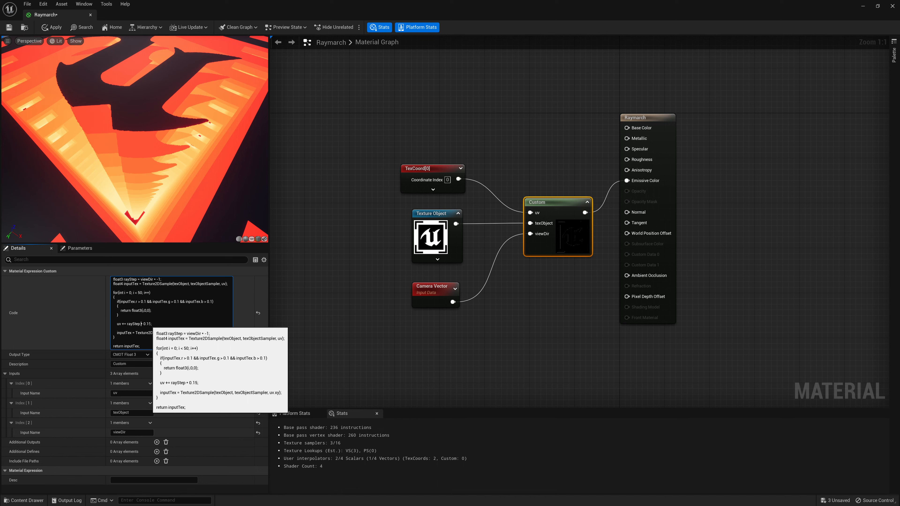
{"action": "mouse_move", "coordinate": [150, 323]}
{"action": "left_mouse_down"}
{"action": "mouse_move", "coordinate": [142, 324]}
{"action": "mouse_move", "coordinate": [172, 324]}
{"action": "mouse_move", "coordinate": [157, 329]}
{"action": "left_mouse_up"}
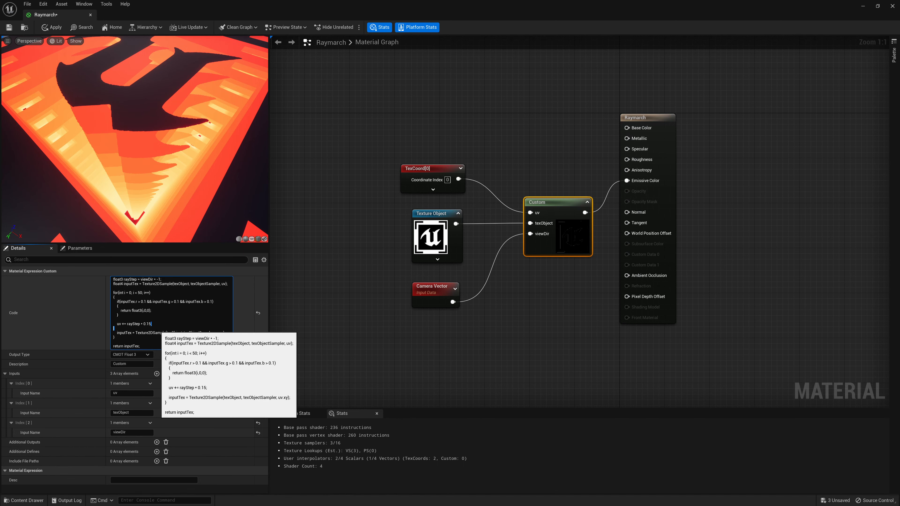
{"action": "left_click", "coordinate": [155, 328]}
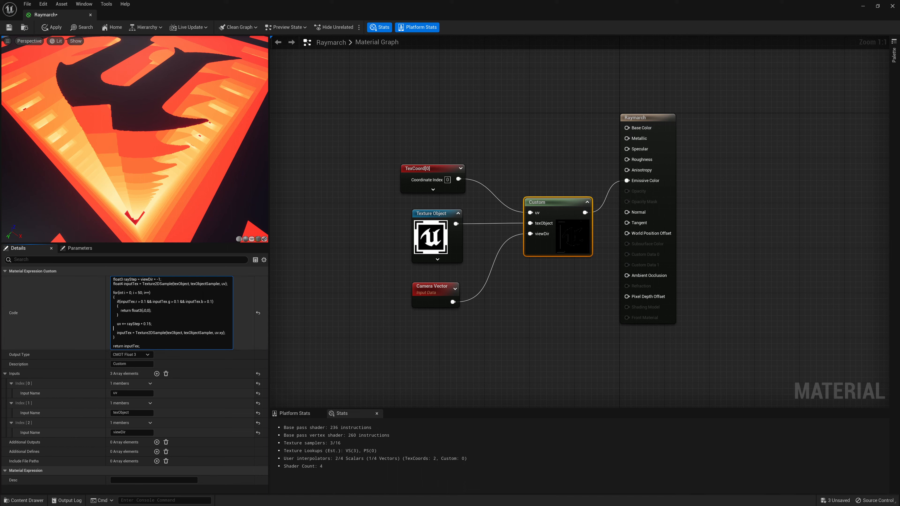
{"action": "left_click", "coordinate": [151, 324]}
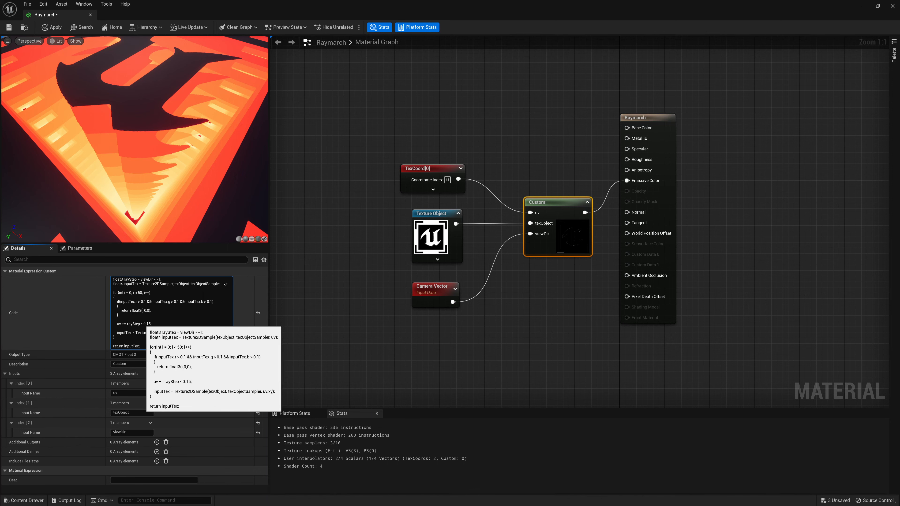
{"action": "left_click", "coordinate": [149, 323]}
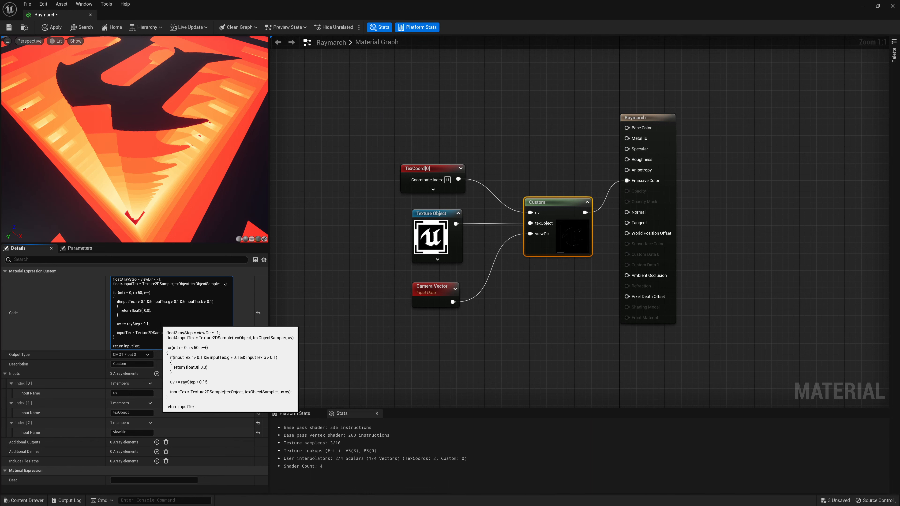
{"action": "key", "text": "Return"}
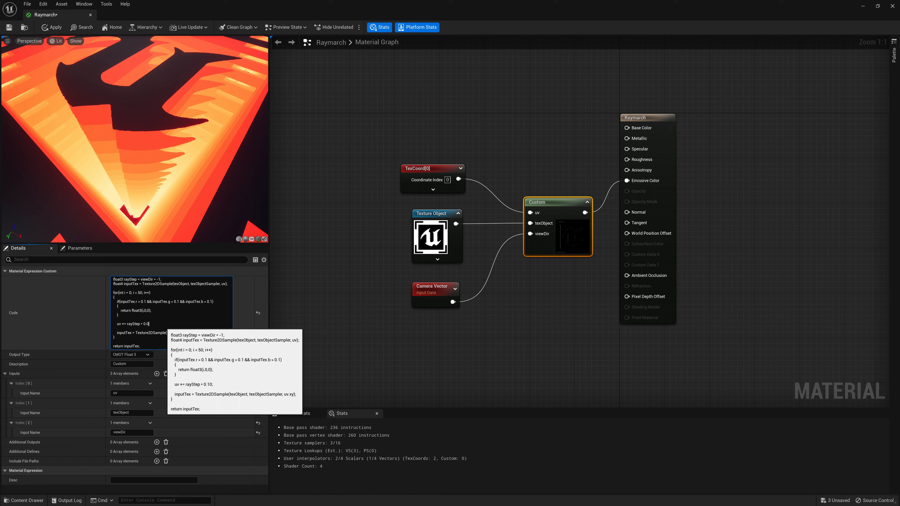
Set the rayStep multiplier in the uv line to 0.025 and inspect the smoother depth in the preview
{"action": "type", "text": "25"}
{"action": "key", "text": "Return"}
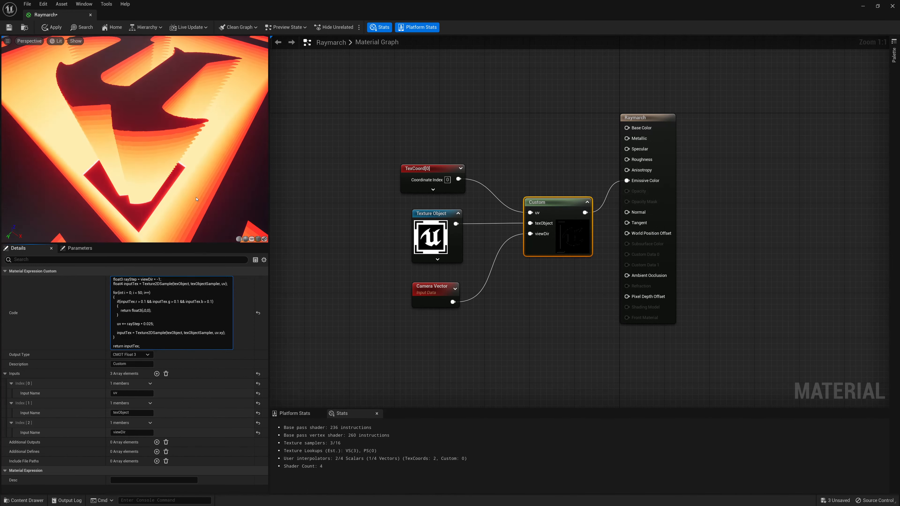
{"action": "scroll", "coordinate": [191, 143], "scroll_direction": "down", "scroll_amount": 10}
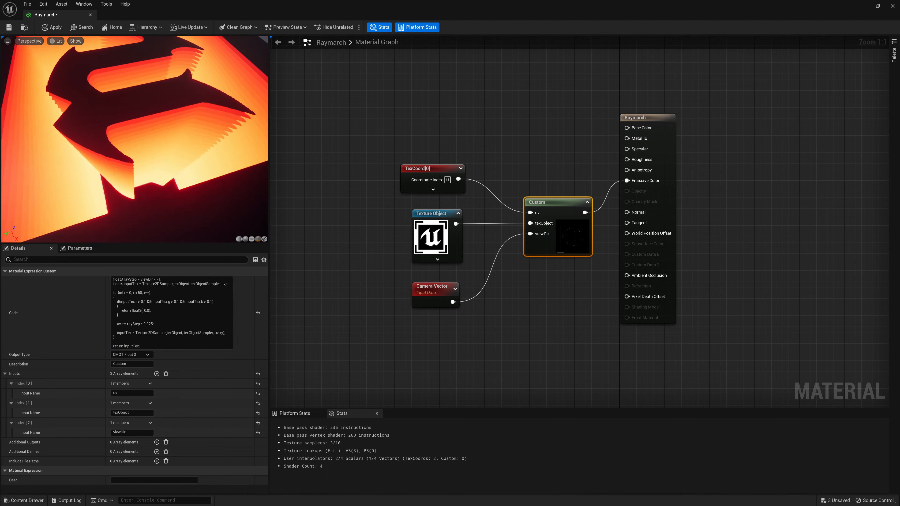
{"action": "left_click_drag", "start_coordinate": [190, 143], "coordinate": [188, 134]}
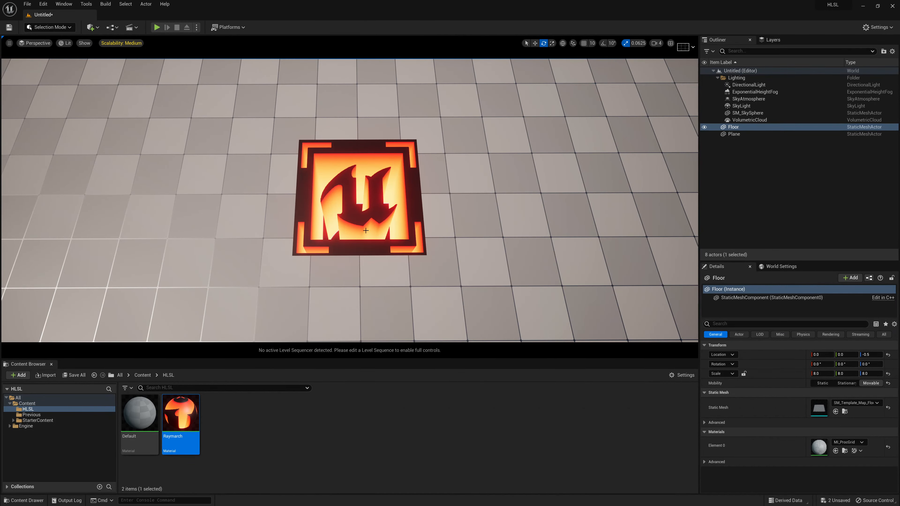
Examine the plane with the Raymarch material in the level from several angles and distances
{"action": "left_click_drag", "start_coordinate": [365, 230], "coordinate": [449, 218], "text": "alt"}
{"action": "scroll", "coordinate": [341, 231], "scroll_direction": "up", "scroll_amount": 3}
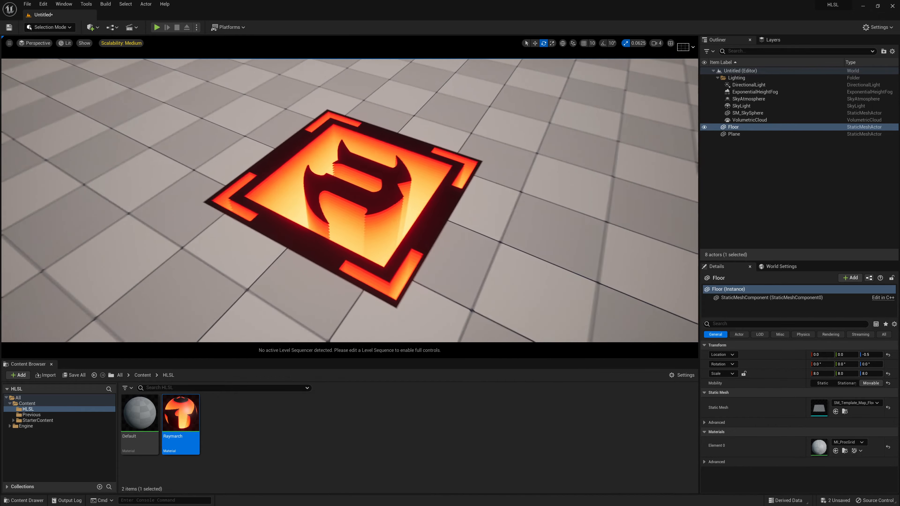
{"action": "left_click_drag", "start_coordinate": [341, 231], "coordinate": [390, 216], "text": "alt"}
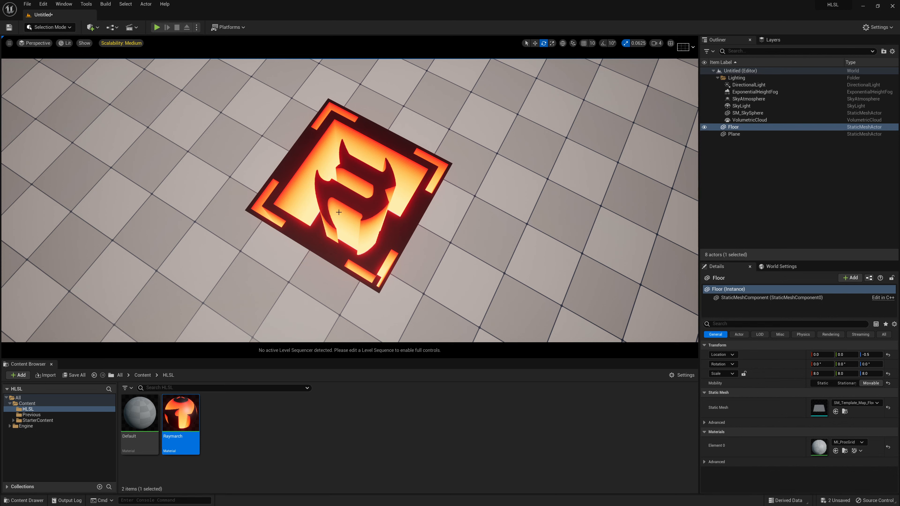
{"action": "mouse_move", "coordinate": [366, 223]}
{"action": "left_mouse_down", "text": "alt"}
{"action": "mouse_move", "coordinate": [320, 224]}
{"action": "mouse_move", "coordinate": [355, 226]}
{"action": "left_mouse_up", "text": "alt"}
{"action": "left_click_drag", "start_coordinate": [341, 258], "coordinate": [317, 220], "text": "alt"}
{"action": "scroll", "coordinate": [344, 218], "scroll_direction": "up", "scroll_amount": 3}
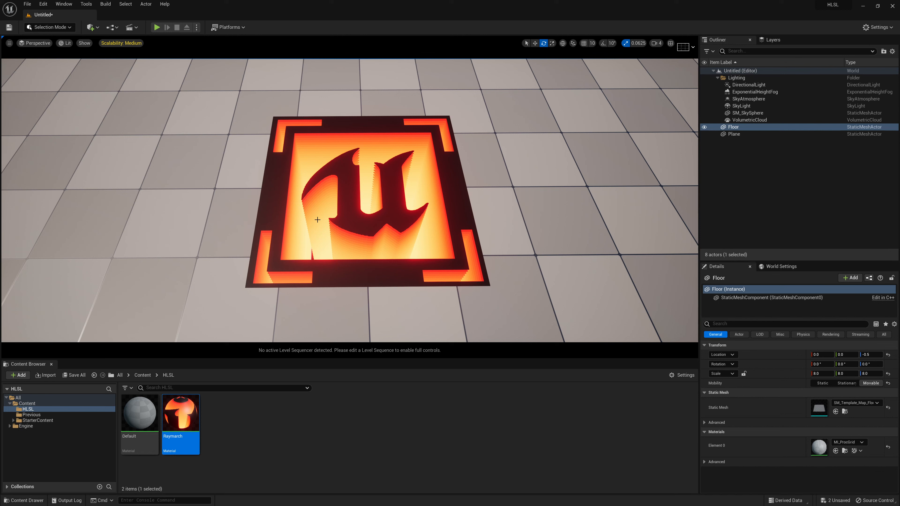
Switch to Chrome and skim the "Technical Shading & HLSL For Artists X" PDF to the Raymarching Textures page, returning to its title page
{"action": "key", "text": "alt+Tab"}
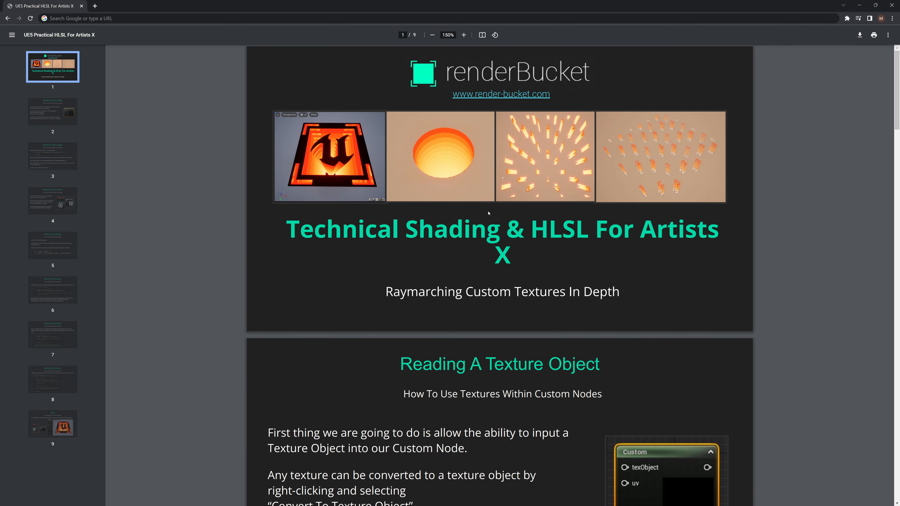
{"action": "scroll", "coordinate": [572, 228], "scroll_direction": "down", "scroll_amount": 10}
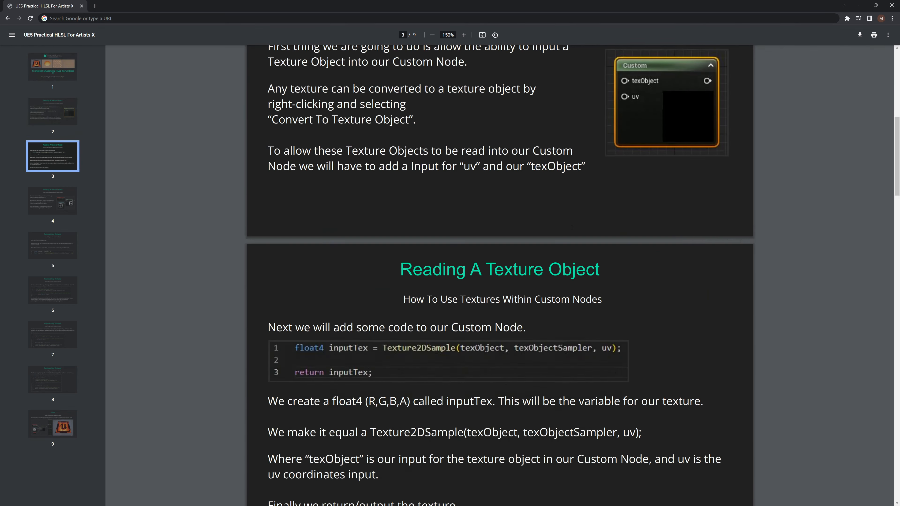
{"action": "scroll", "coordinate": [572, 227], "scroll_direction": "down", "scroll_amount": 10}
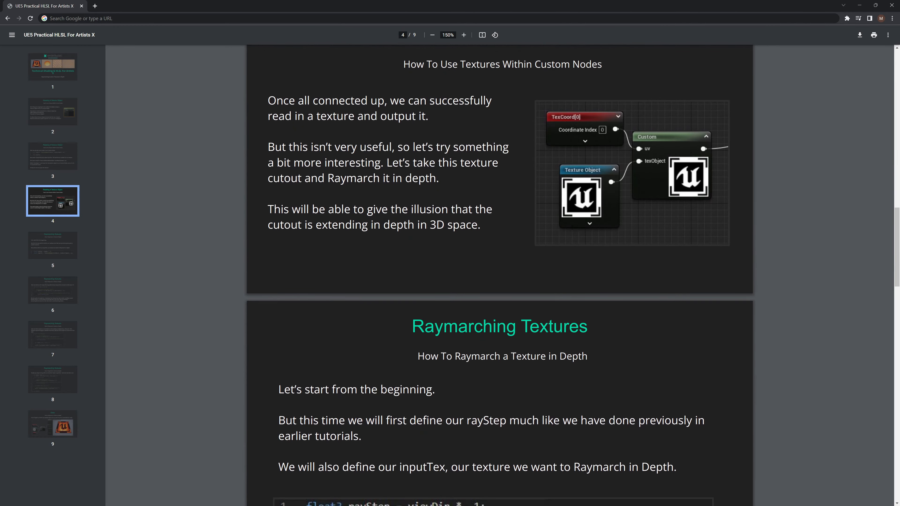
{"action": "scroll", "coordinate": [572, 227], "scroll_direction": "down", "scroll_amount": 3}
{"action": "scroll", "coordinate": [572, 227], "scroll_direction": "up", "scroll_amount": 15}
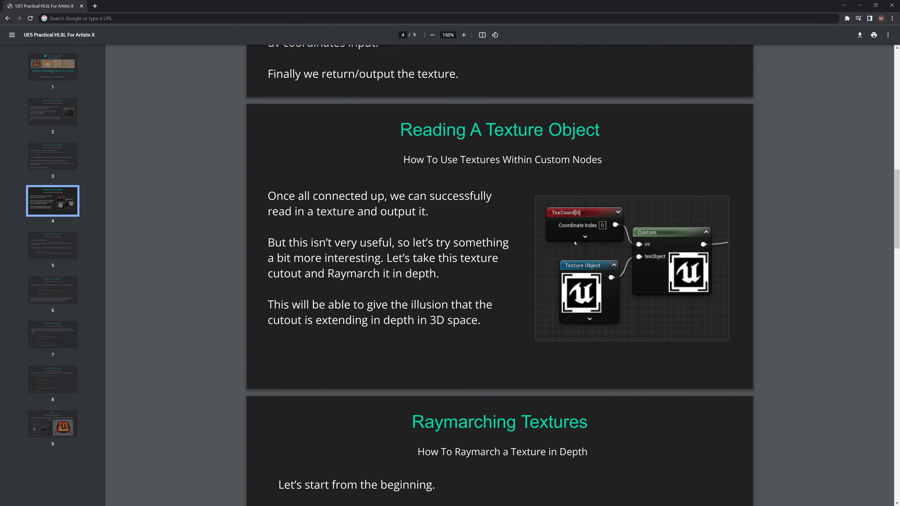
{"action": "scroll", "coordinate": [576, 244], "scroll_direction": "up", "scroll_amount": 10}
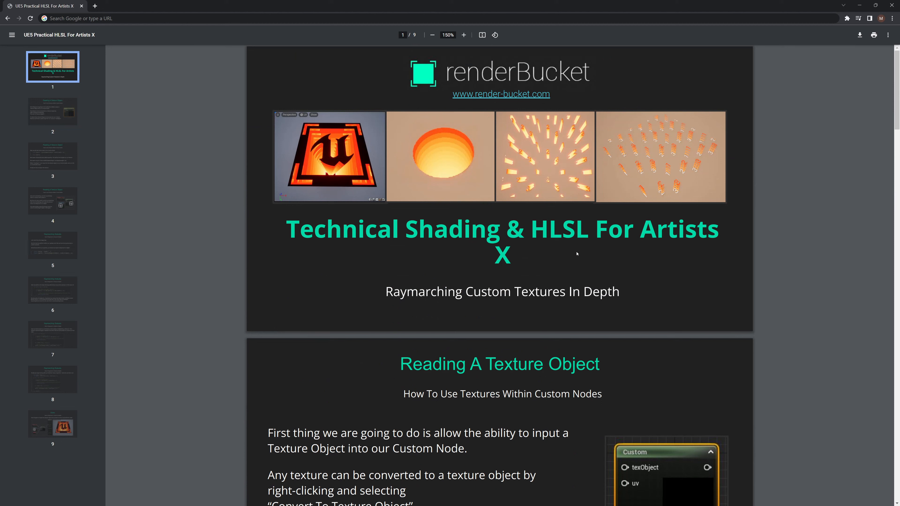